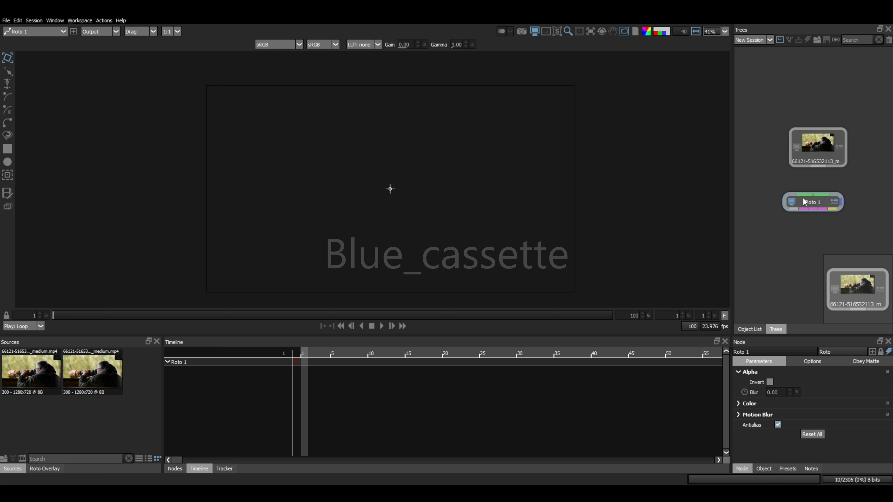
Add an Output node below the Roto node, then connect the source clip to Roto and Roto to Output.
{"action": "key", "text": "o"}
{"action": "left_click_drag", "start_coordinate": [812, 241], "coordinate": [809, 280]}
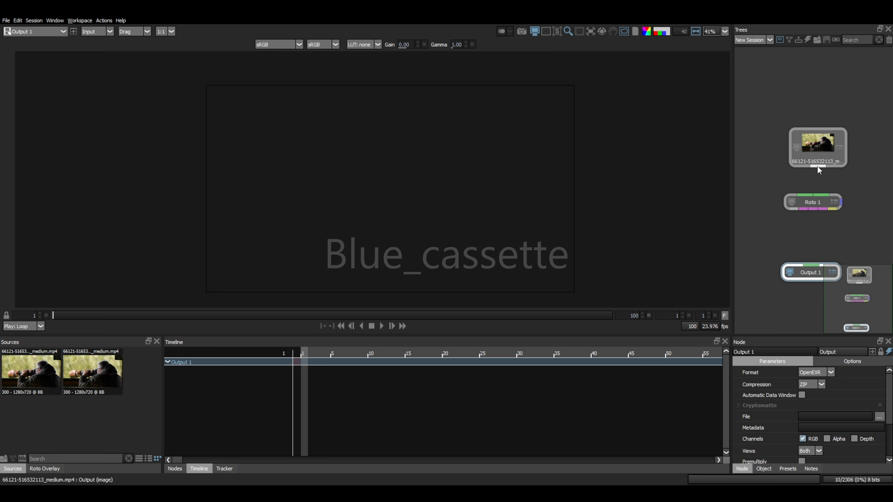
{"action": "left_click_drag", "start_coordinate": [803, 189], "coordinate": [804, 194]}
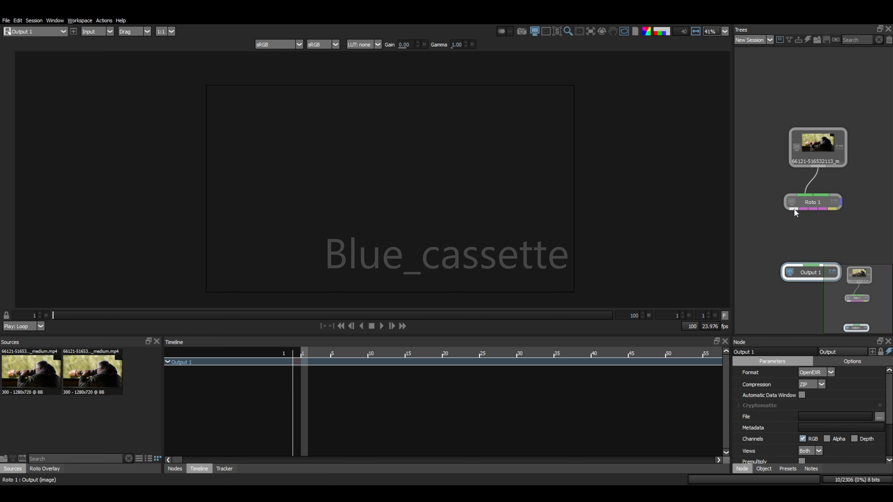
{"action": "left_click_drag", "start_coordinate": [810, 269], "coordinate": [810, 269]}
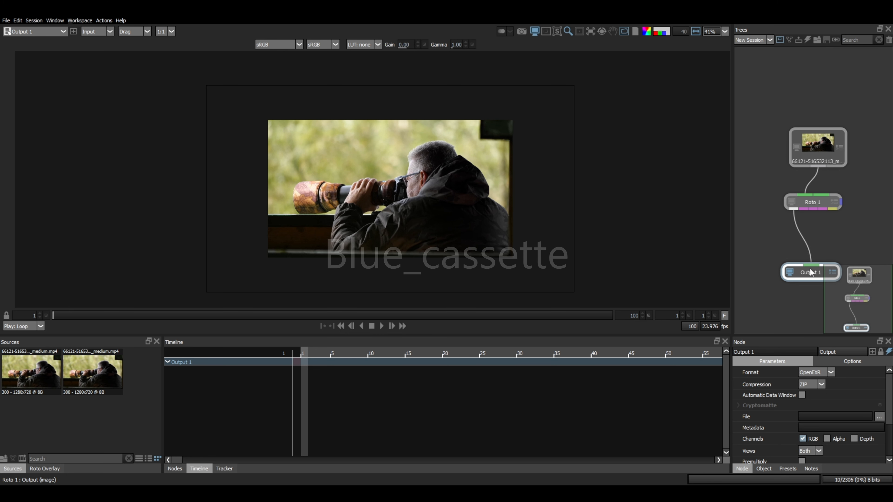
Open the Roto 1 node for editing and add a new layer to its object list.
{"action": "double_click", "coordinate": [830, 202]}
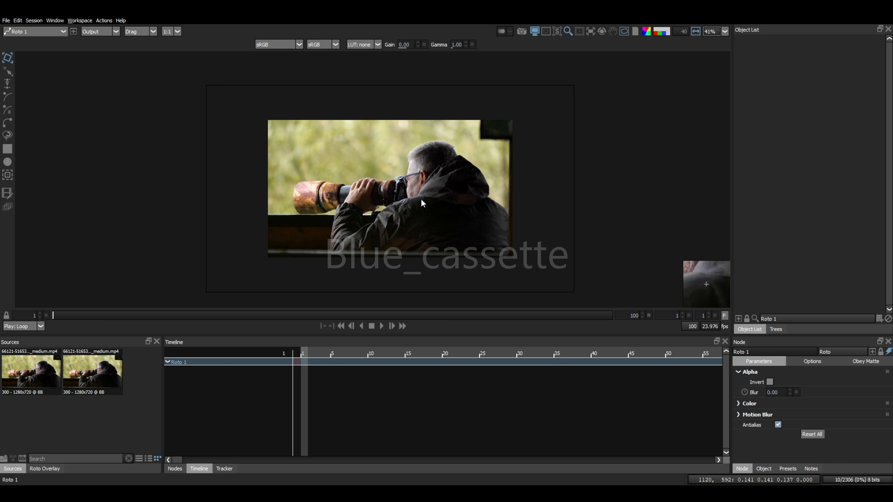
{"action": "left_click", "coordinate": [775, 329]}
{"action": "left_click", "coordinate": [750, 328]}
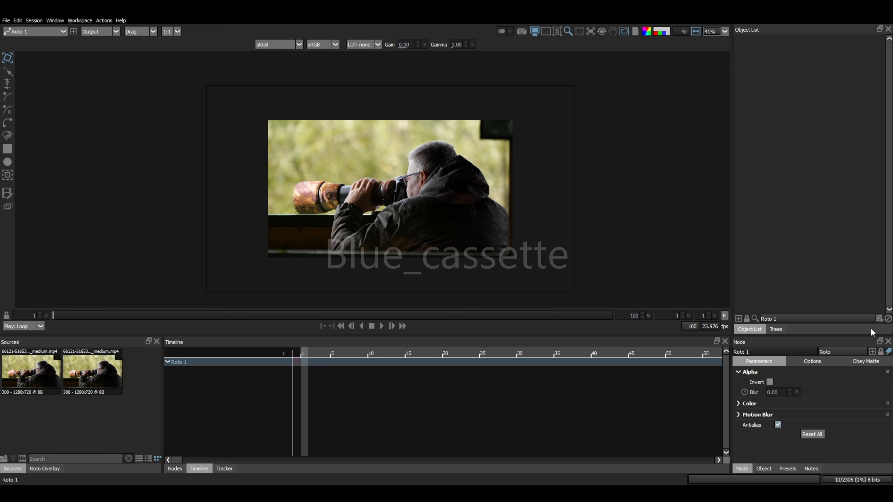
{"action": "left_click", "coordinate": [878, 319]}
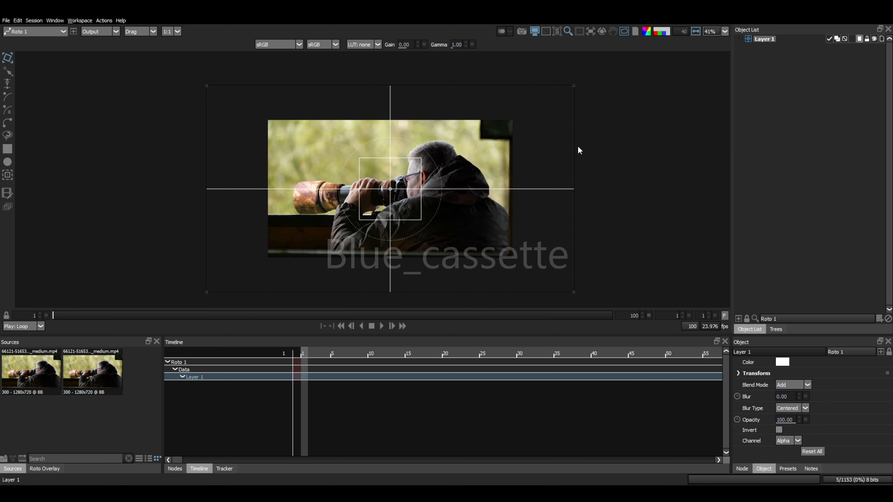
Activate the B-Spline tool and play the footage up to frame 28 to study the camera lens's motion.
{"action": "left_click", "coordinate": [6, 96]}
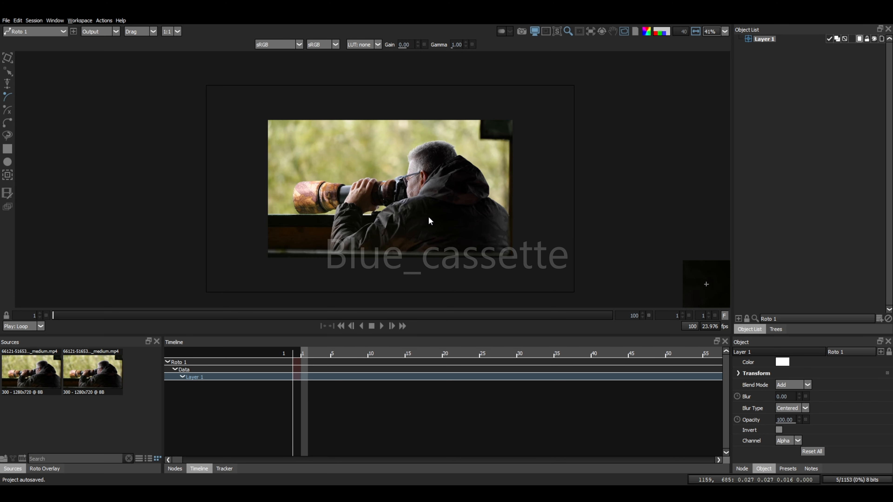
{"action": "scroll", "coordinate": [428, 213], "scroll_direction": "up", "scroll_amount": 5}
{"action": "scroll", "coordinate": [112, 274], "scroll_direction": "up", "scroll_amount": 1}
{"action": "left_click_drag", "start_coordinate": [111, 274], "coordinate": [349, 223]}
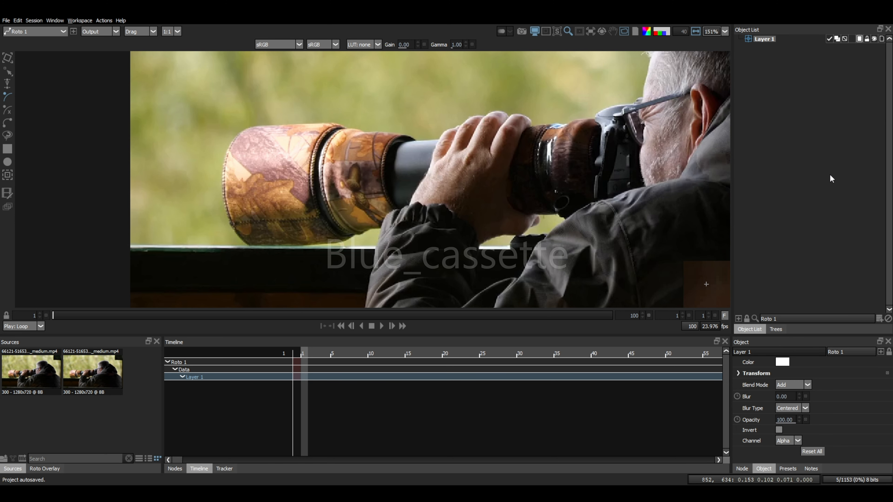
{"action": "scroll", "coordinate": [226, 190], "scroll_direction": "down", "scroll_amount": 5}
{"action": "scroll", "coordinate": [227, 189], "scroll_direction": "up", "scroll_amount": 1}
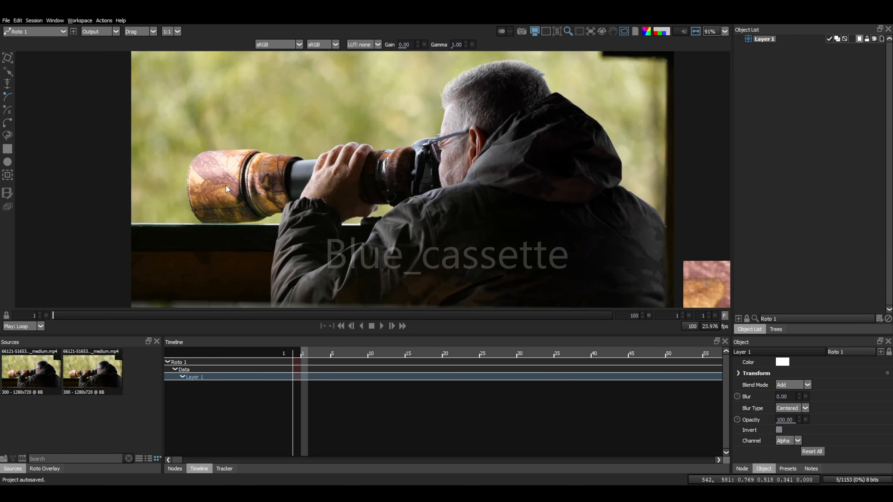
{"action": "left_click", "coordinate": [381, 326]}
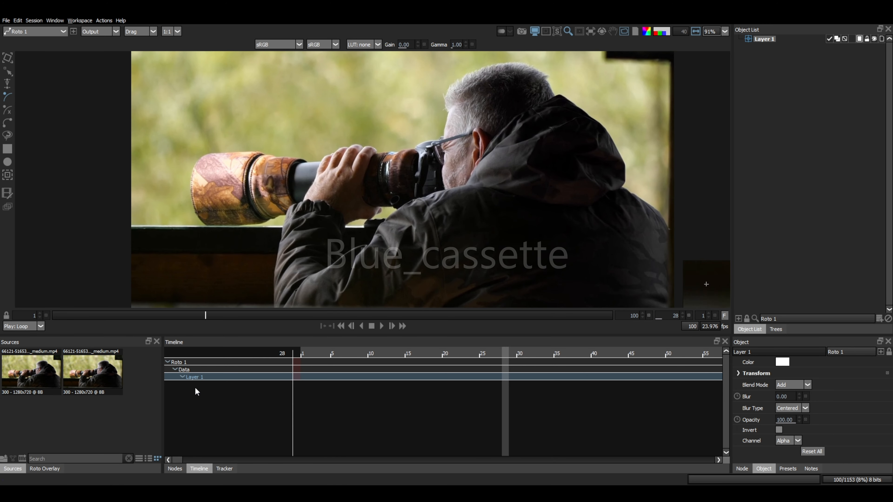
Bring up the Mocha Tracker settings and draw a closed B-Spline around the camouflage-wrapped front of the lens at frame 28.
{"action": "left_click", "coordinate": [224, 468]}
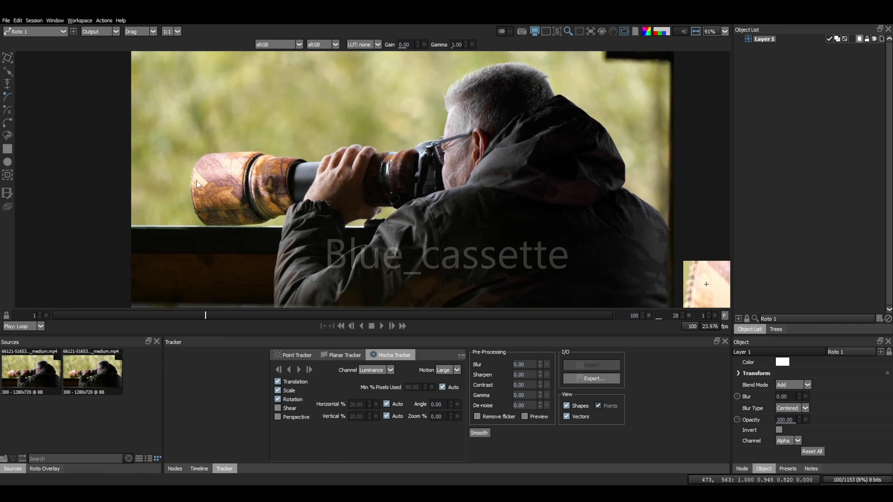
{"action": "left_click", "coordinate": [188, 189]}
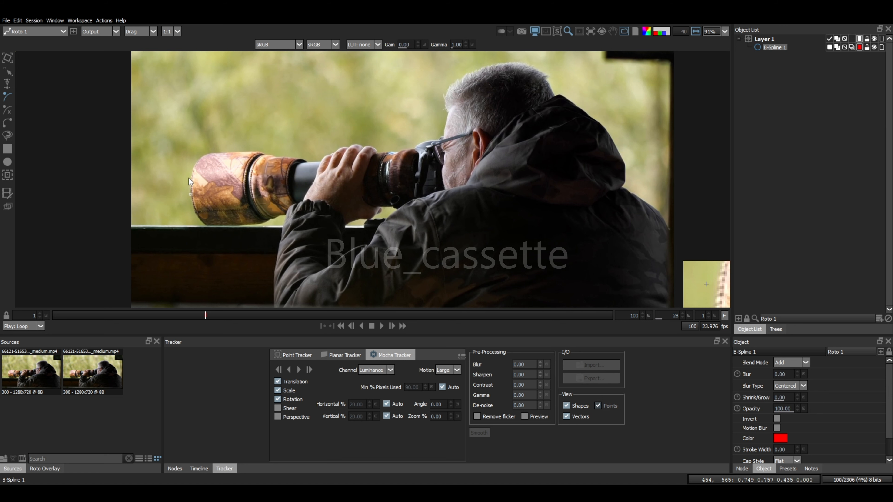
{"action": "left_click", "coordinate": [195, 164]}
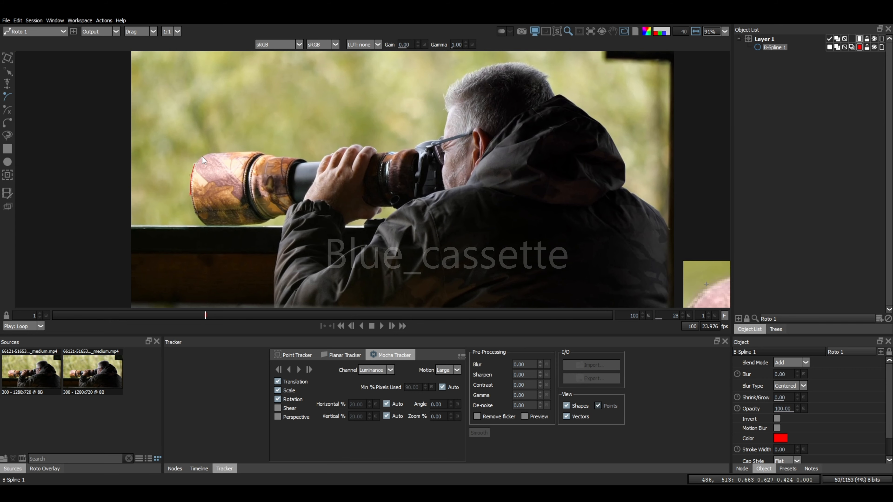
{"action": "left_click", "coordinate": [227, 152]}
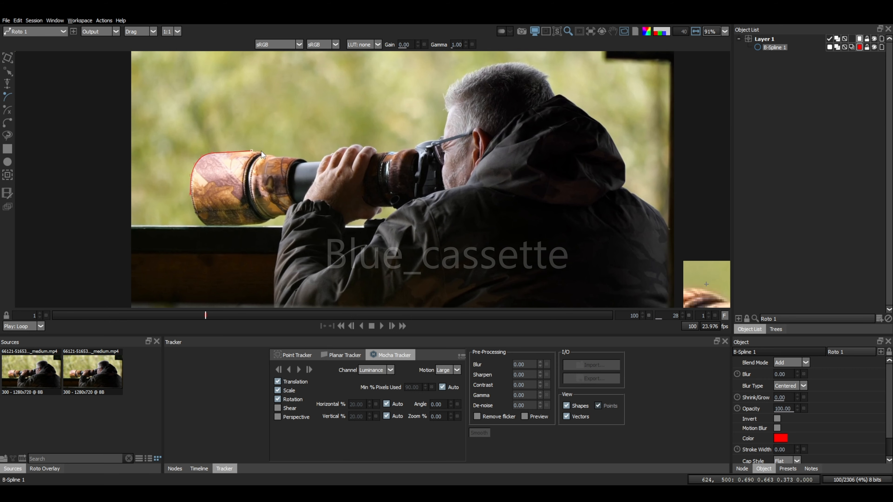
{"action": "left_click", "coordinate": [271, 159]}
{"action": "left_click", "coordinate": [278, 158]}
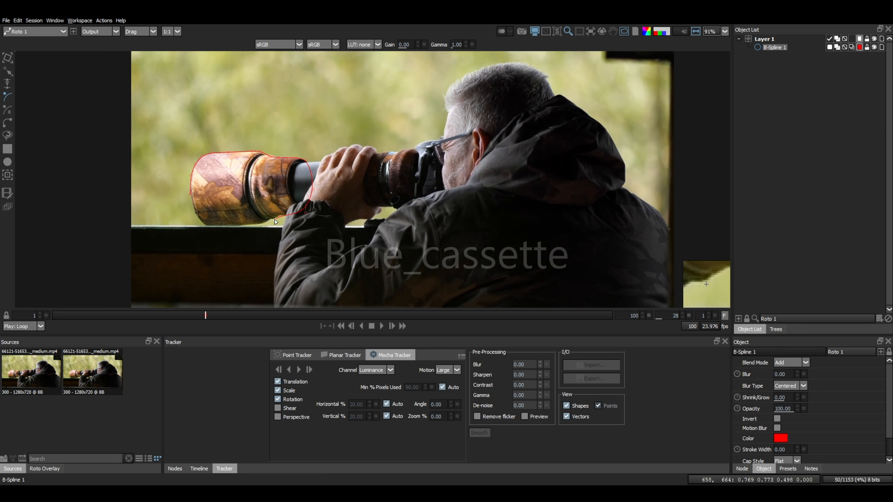
{"action": "left_click", "coordinate": [265, 219]}
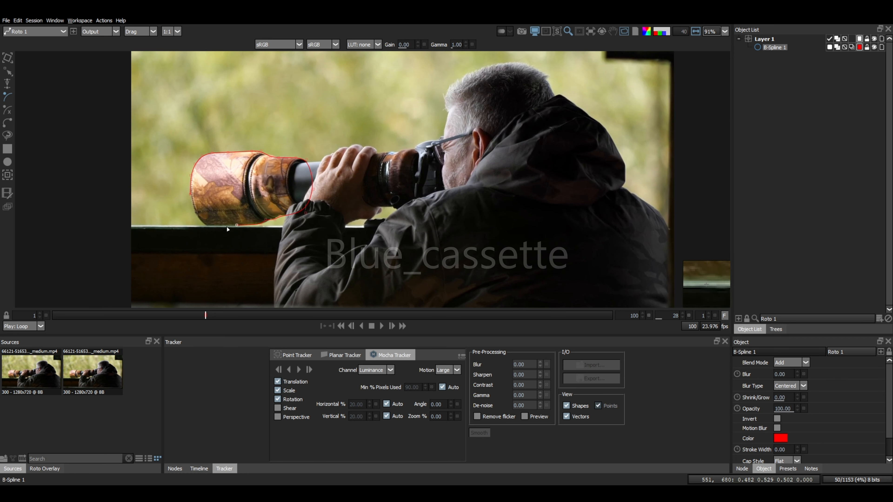
{"action": "left_click", "coordinate": [209, 226]}
{"action": "left_click", "coordinate": [193, 212]}
{"action": "left_click", "coordinate": [190, 195]}
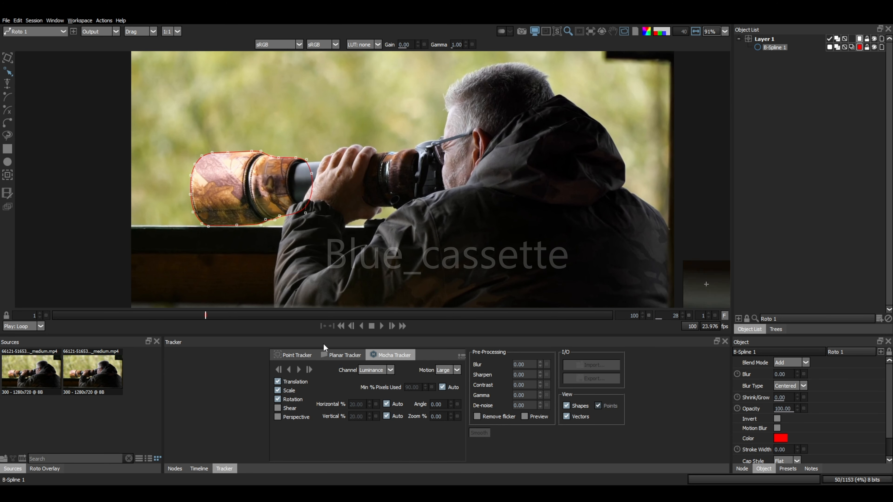
Mocha-track the lens shape forward and backward from frame 28 with only Translation enabled and Motion set to Small.
{"action": "left_click", "coordinate": [382, 329]}
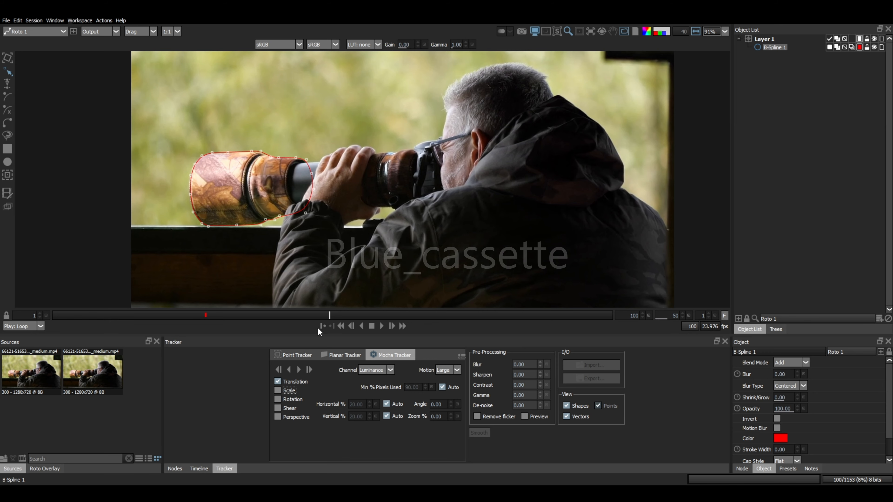
{"action": "left_click_drag", "start_coordinate": [330, 315], "coordinate": [207, 319]}
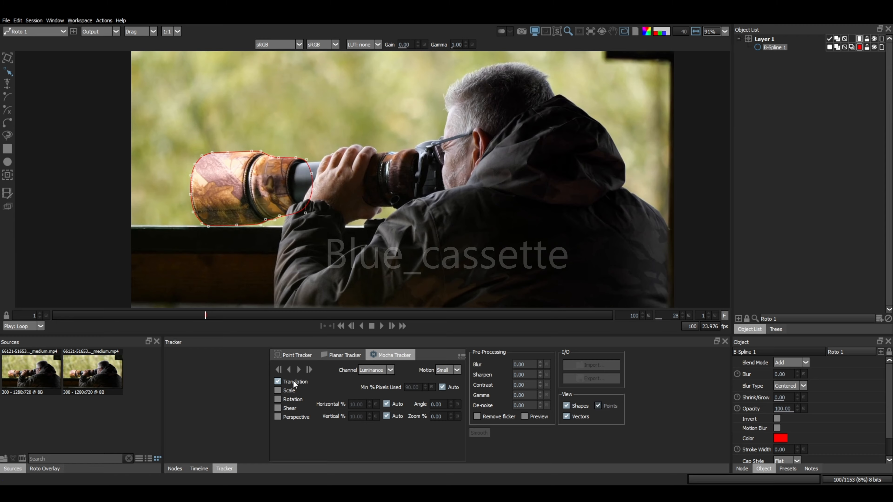
{"action": "left_click", "coordinate": [298, 371]}
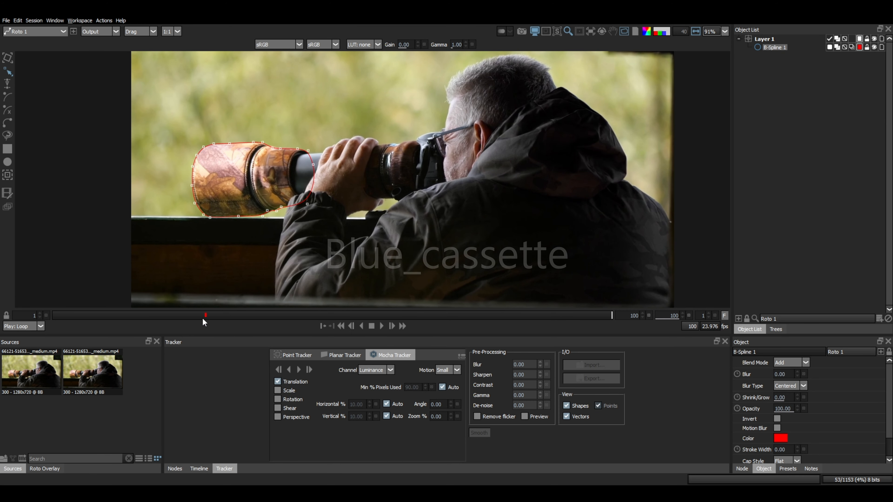
{"action": "left_click", "coordinate": [205, 316]}
{"action": "left_click", "coordinate": [289, 370]}
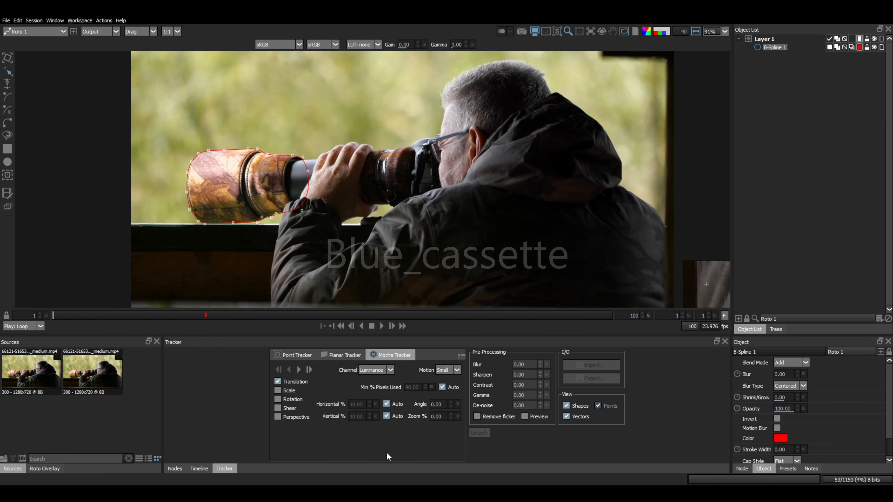
Examine the tracked transform keyframes in the timeline, scrubbing the shot through to frame 100.
{"action": "left_click", "coordinate": [206, 469]}
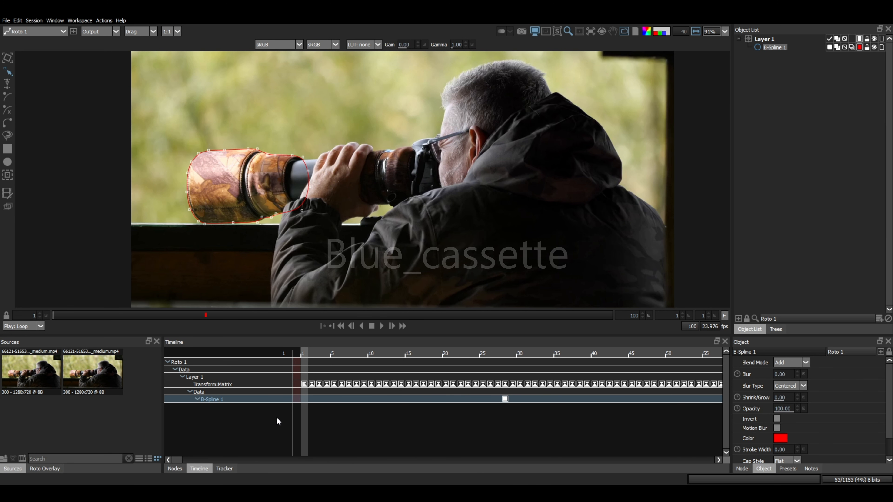
{"action": "left_click_drag", "start_coordinate": [304, 353], "coordinate": [386, 354]}
{"action": "key", "text": "space"}
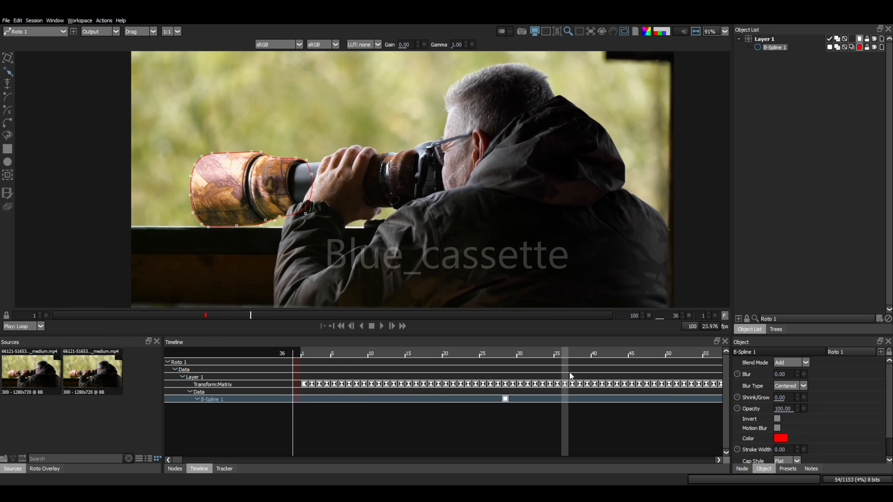
{"action": "mouse_move", "coordinate": [179, 459]}
{"action": "left_mouse_down"}
{"action": "mouse_move", "coordinate": [233, 457]}
{"action": "mouse_move", "coordinate": [174, 462]}
{"action": "mouse_move", "coordinate": [182, 462]}
{"action": "left_mouse_up"}
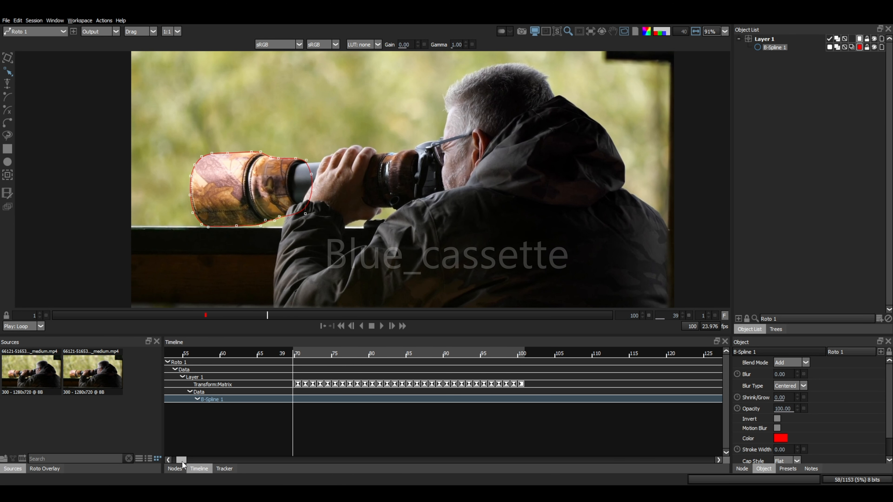
{"action": "left_click", "coordinate": [578, 350]}
{"action": "mouse_move", "coordinate": [578, 351]}
{"action": "left_mouse_down"}
{"action": "mouse_move", "coordinate": [4, 358]}
{"action": "mouse_move", "coordinate": [618, 356]}
{"action": "mouse_move", "coordinate": [557, 357]}
{"action": "mouse_move", "coordinate": [578, 365]}
{"action": "left_mouse_up"}
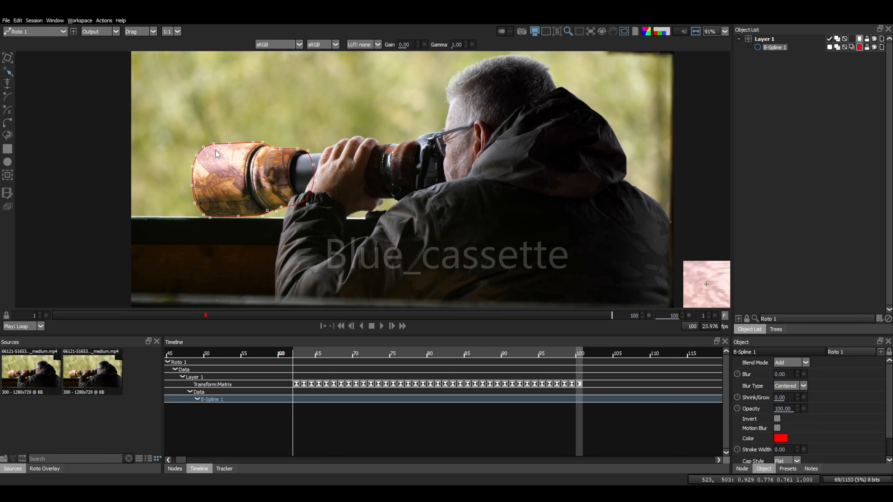
Play back the tracked lens shape up close with Layer 1 selected, stopping at frame 83.
{"action": "scroll", "coordinate": [211, 148], "scroll_direction": "up", "scroll_amount": 5}
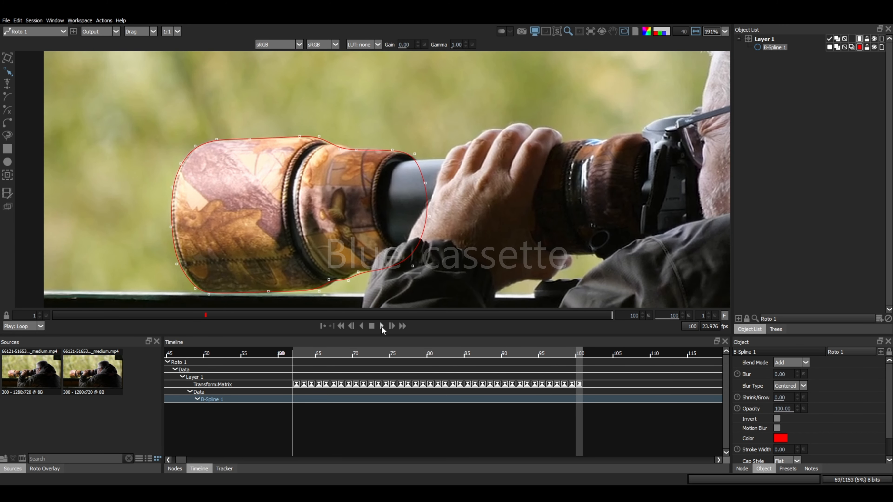
{"action": "left_click", "coordinate": [381, 325]}
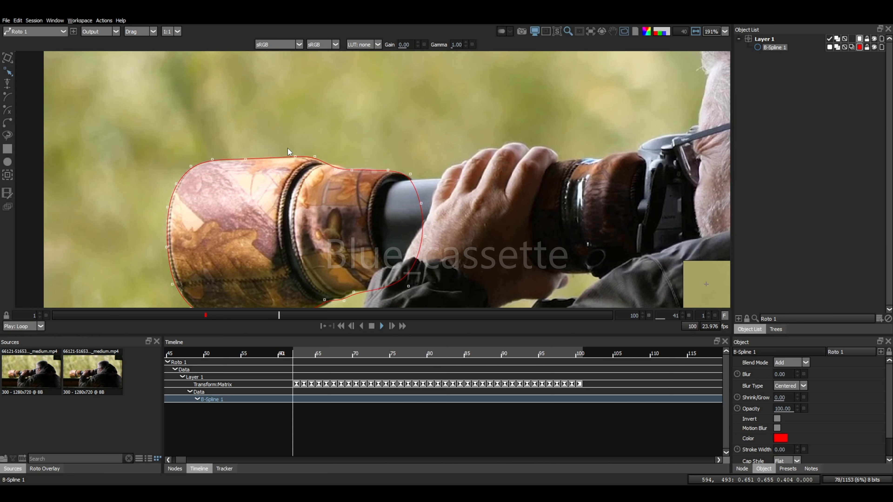
{"action": "scroll", "coordinate": [288, 148], "scroll_direction": "down", "scroll_amount": 2}
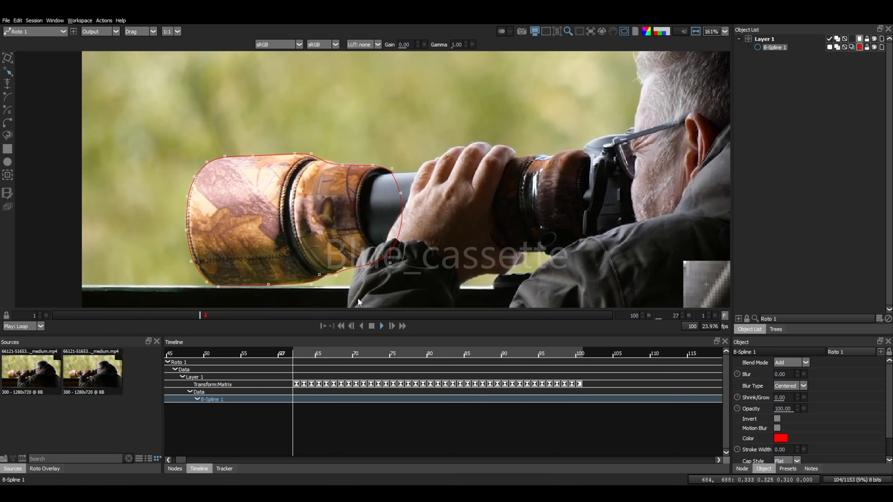
{"action": "left_click", "coordinate": [822, 133]}
{"action": "left_click", "coordinate": [773, 40]}
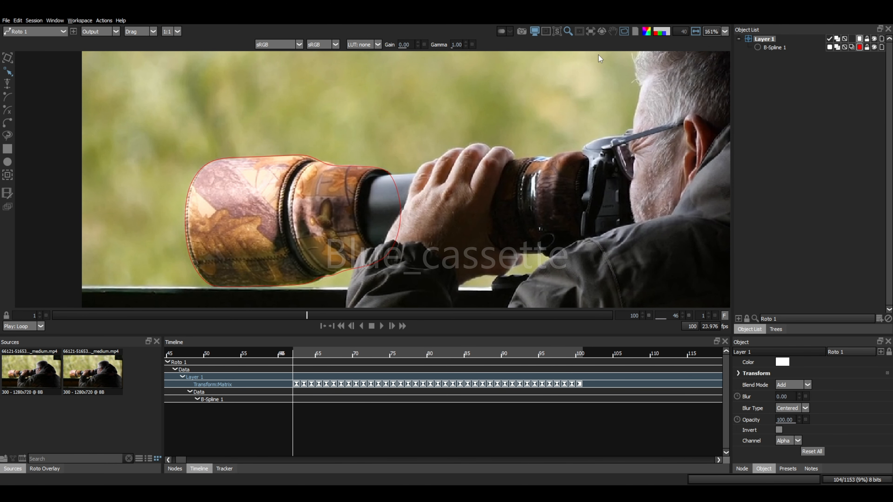
{"action": "left_click", "coordinate": [381, 326]}
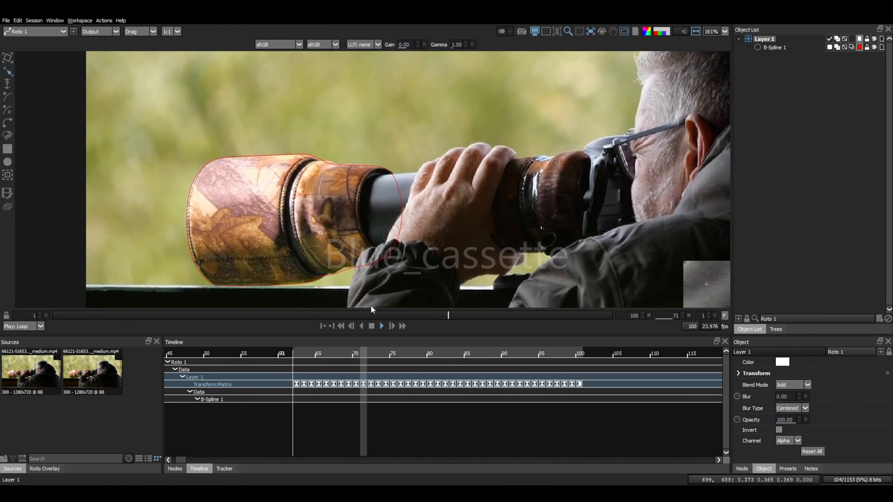
{"action": "left_click", "coordinate": [373, 326]}
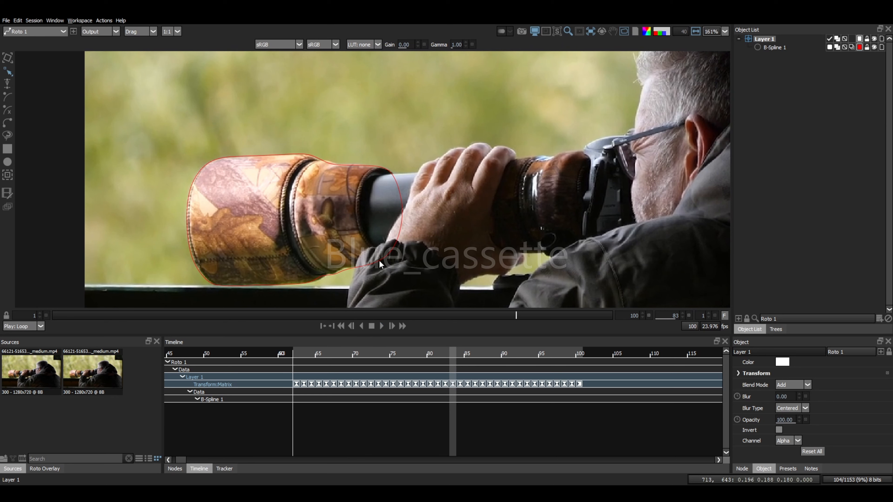
Adjust the B-Spline points along the lens's upper and lower edges at frame 83 to fit its outline.
{"action": "left_click", "coordinate": [335, 161]}
{"action": "left_click_drag", "start_coordinate": [342, 165], "coordinate": [373, 166]}
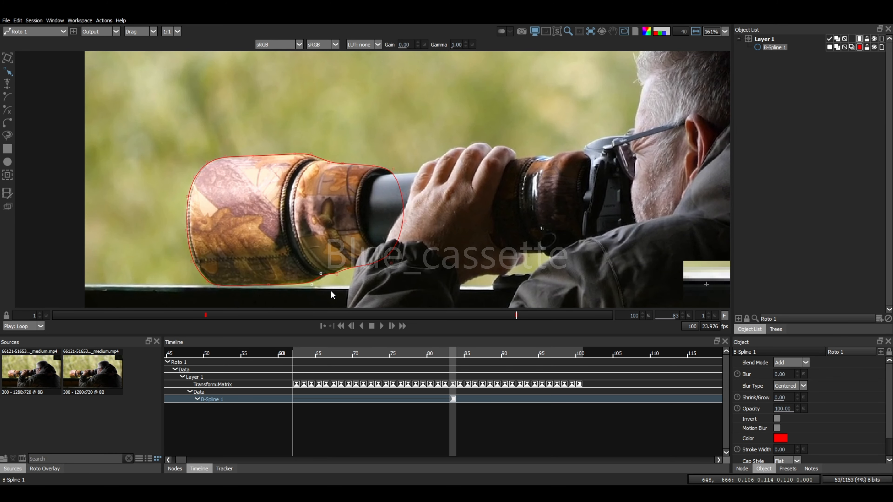
{"action": "key", "text": "Right"}
{"action": "key", "text": "Right"}
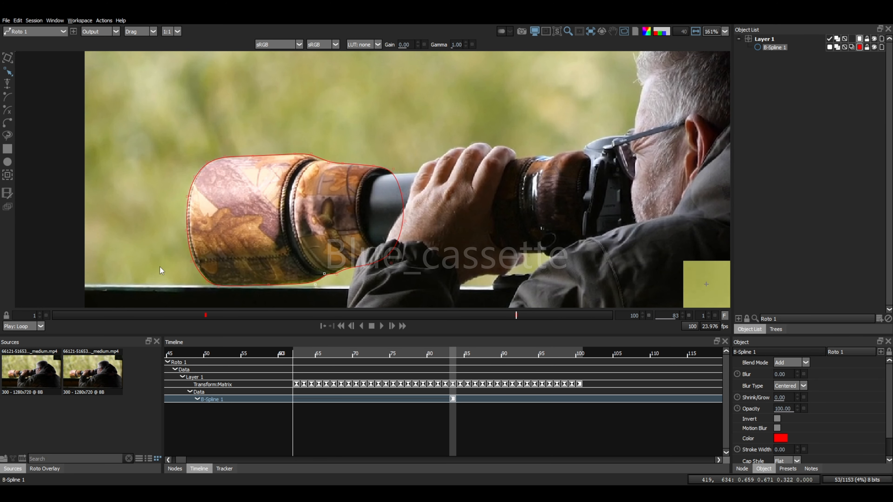
Return to the shape keyframe at frame 28 and nudge the B-Spline points along the lens's lower edge.
{"action": "key", "text": "shift+z"}
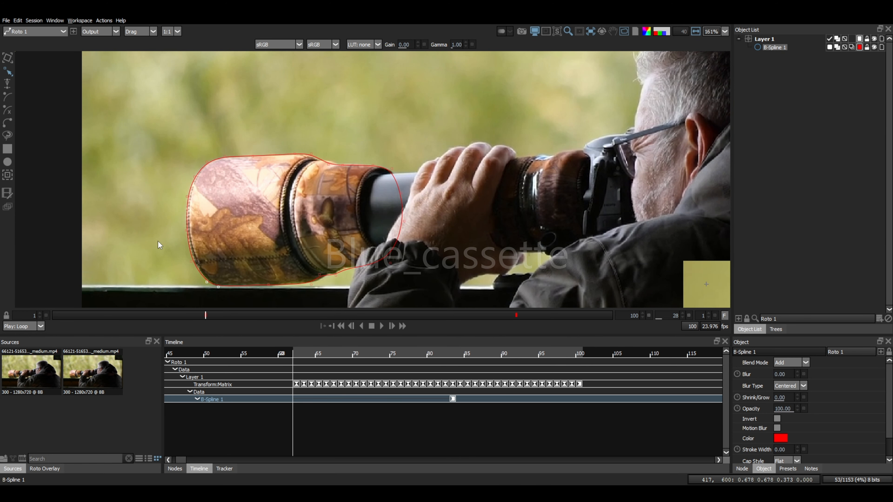
{"action": "left_click_drag", "start_coordinate": [290, 251], "coordinate": [338, 253]}
{"action": "key", "text": "Right"}
{"action": "key", "text": "Right"}
{"action": "key", "text": "Right"}
{"action": "key", "text": "Right"}
{"action": "key", "text": "Right"}
{"action": "key", "text": "Right"}
{"action": "key", "text": "Right"}
{"action": "key", "text": "Right"}
{"action": "key", "text": "Right"}
{"action": "key", "text": "Right"}
{"action": "key", "text": "Right"}
{"action": "key", "text": "Up"}
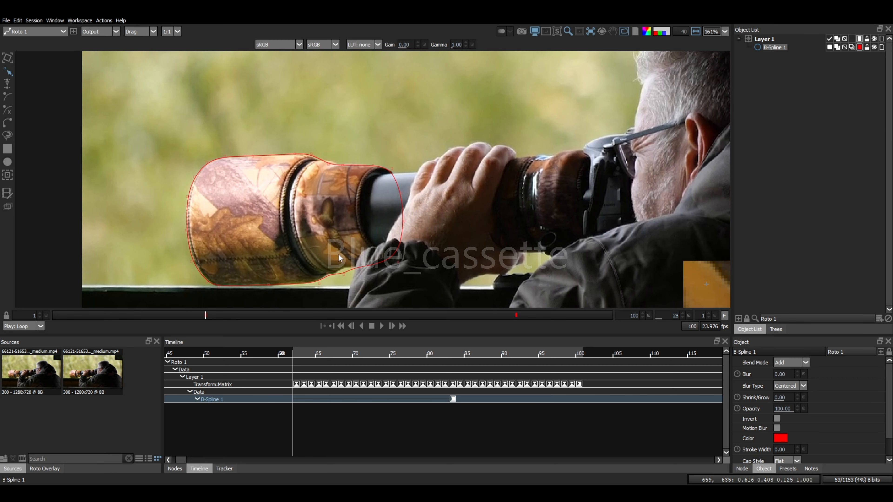
{"action": "key", "text": "Left"}
{"action": "key", "text": "Left"}
{"action": "key", "text": "Left"}
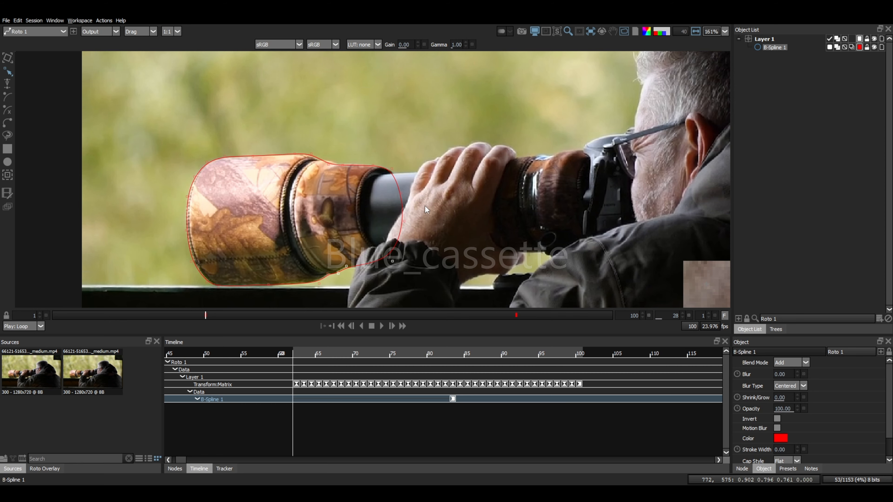
Nudge the B-Spline points along the lens's upper edge and beside the hand at frame 28 to refine the outline.
{"action": "left_click_drag", "start_coordinate": [289, 102], "coordinate": [351, 180]}
{"action": "key", "text": "Up"}
{"action": "key", "text": "Up"}
{"action": "left_click_drag", "start_coordinate": [360, 148], "coordinate": [453, 243]}
{"action": "key", "text": "Right"}
{"action": "key", "text": "Right"}
{"action": "left_click_drag", "start_coordinate": [389, 151], "coordinate": [465, 291]}
{"action": "key", "text": "Right"}
{"action": "left_click_drag", "start_coordinate": [335, 147], "coordinate": [438, 208]}
{"action": "key", "text": "Left"}
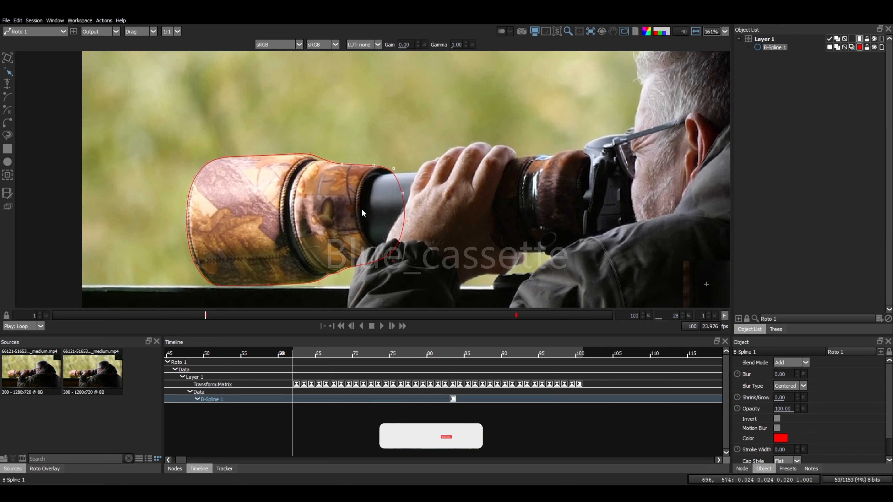